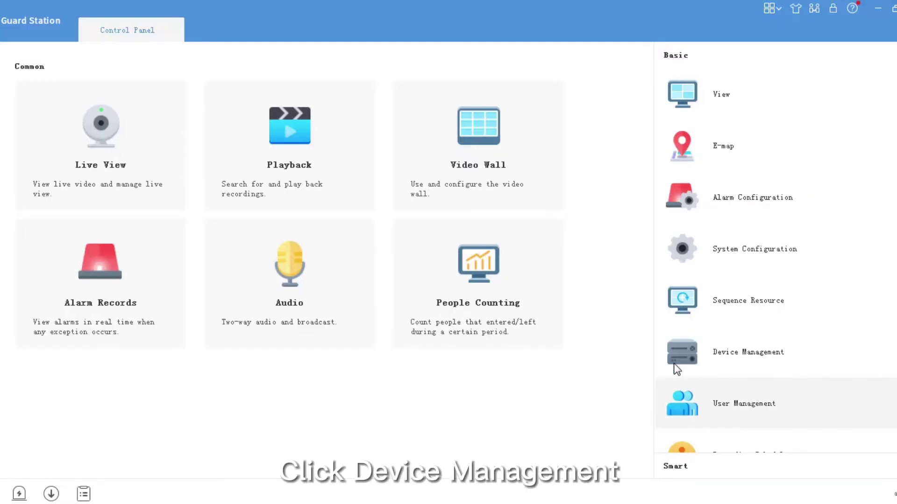
Open the cloud account sign-in form under Device Management's Cloud Device section.
{"action": "left_click", "coordinate": [703, 351]}
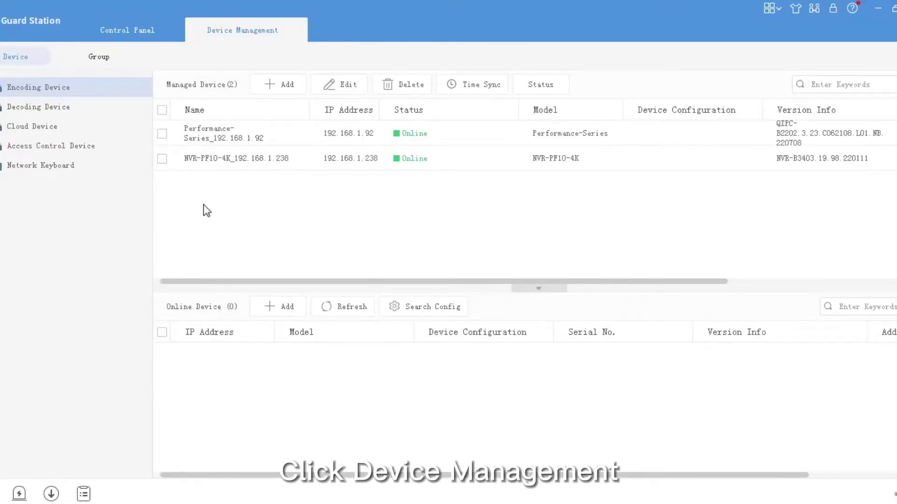
{"action": "left_click", "coordinate": [50, 128]}
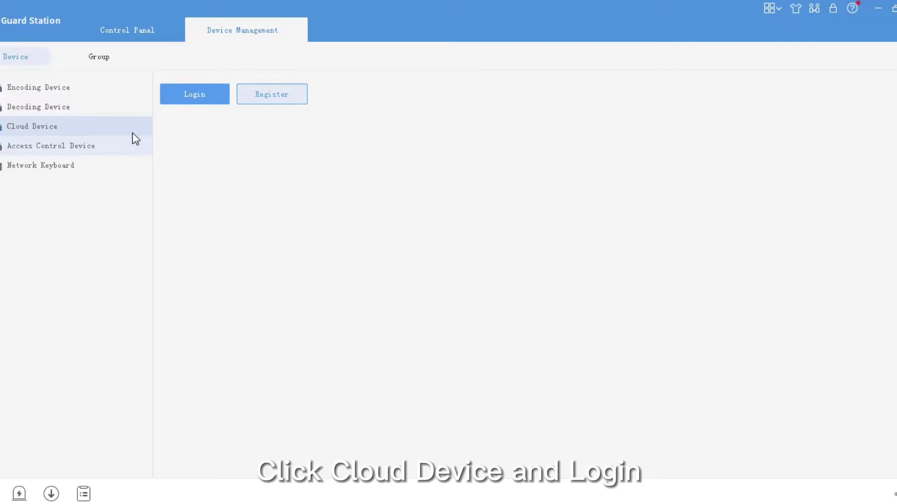
{"action": "left_click", "coordinate": [189, 103]}
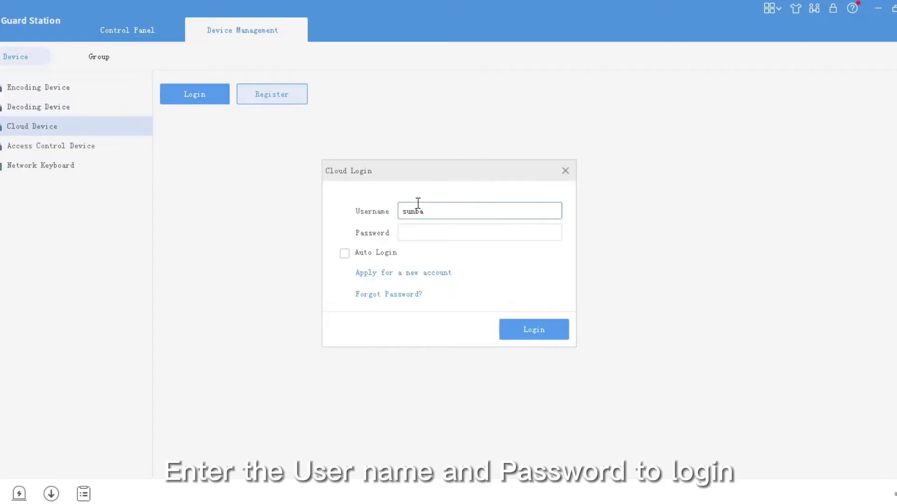
Sign in with the account password and select the 603-D25X 4G camera.
{"action": "left_click", "coordinate": [402, 233]}
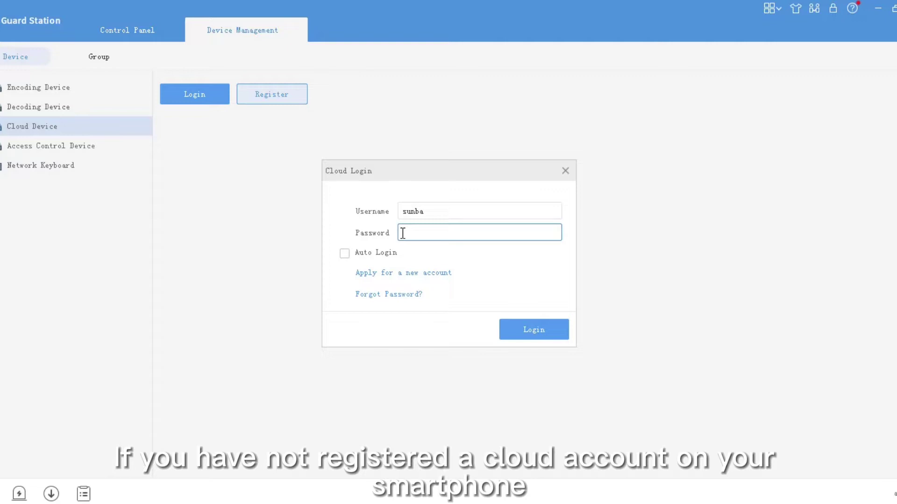
{"action": "type", "text": "*********"}
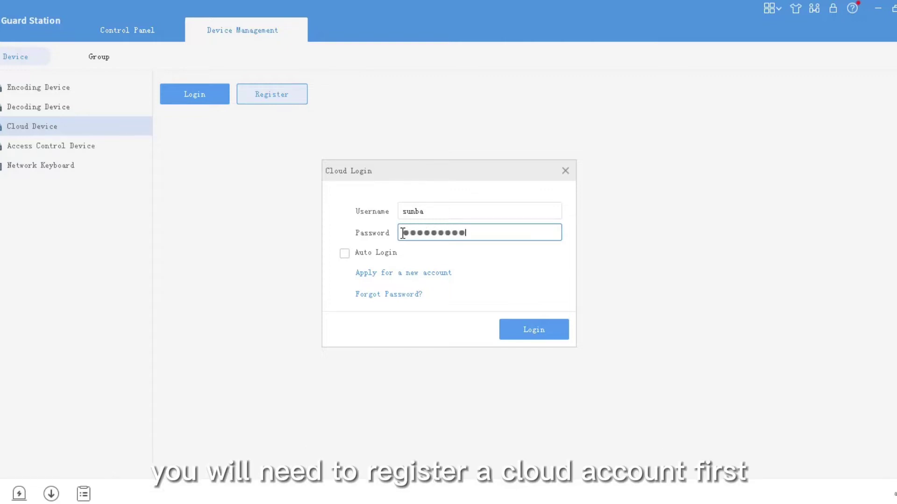
{"action": "left_click", "coordinate": [542, 338]}
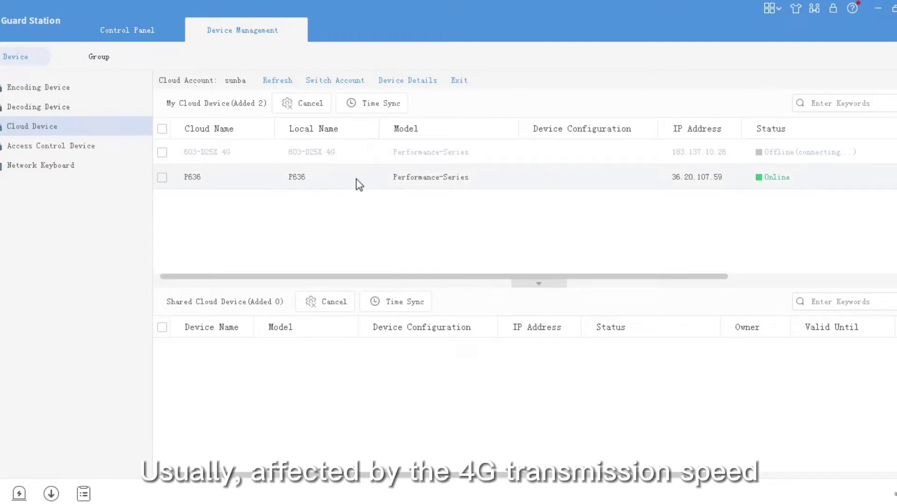
{"action": "left_click", "coordinate": [815, 159]}
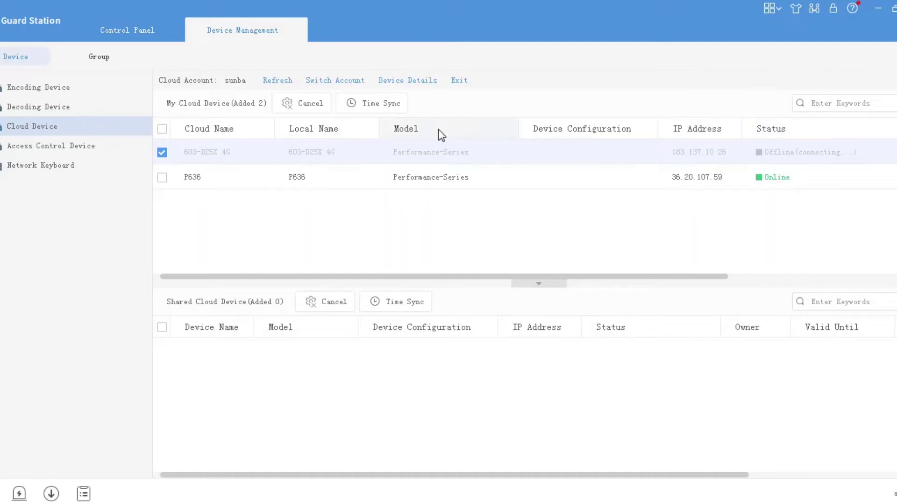
In Device Details, tick the 603-D25X 4G camera and add it to management.
{"action": "left_click", "coordinate": [408, 81]}
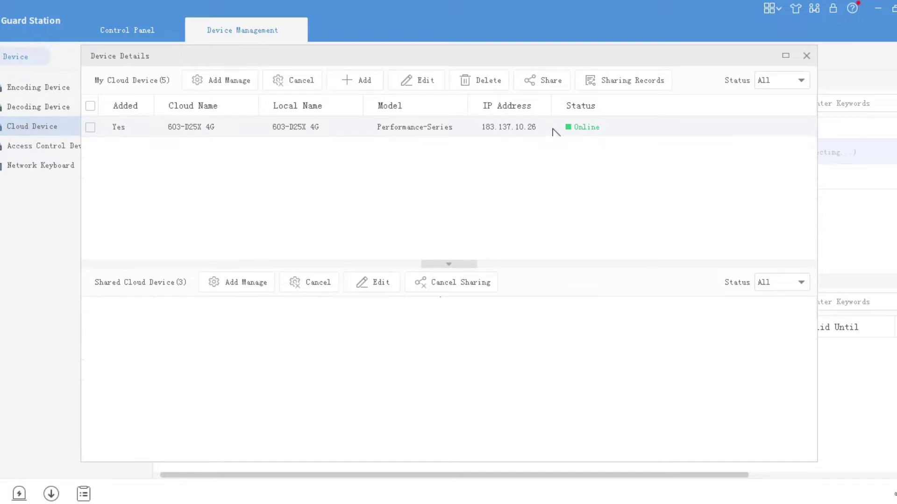
{"action": "left_click", "coordinate": [90, 128]}
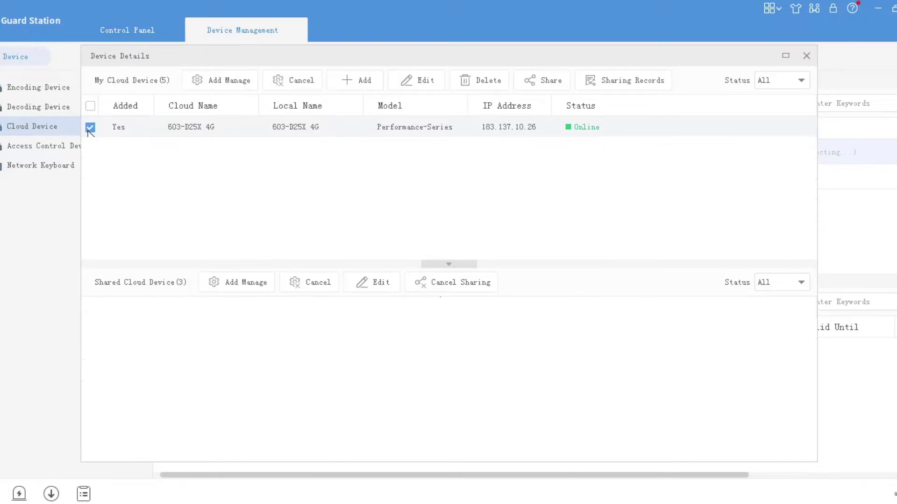
{"action": "left_click", "coordinate": [223, 83]}
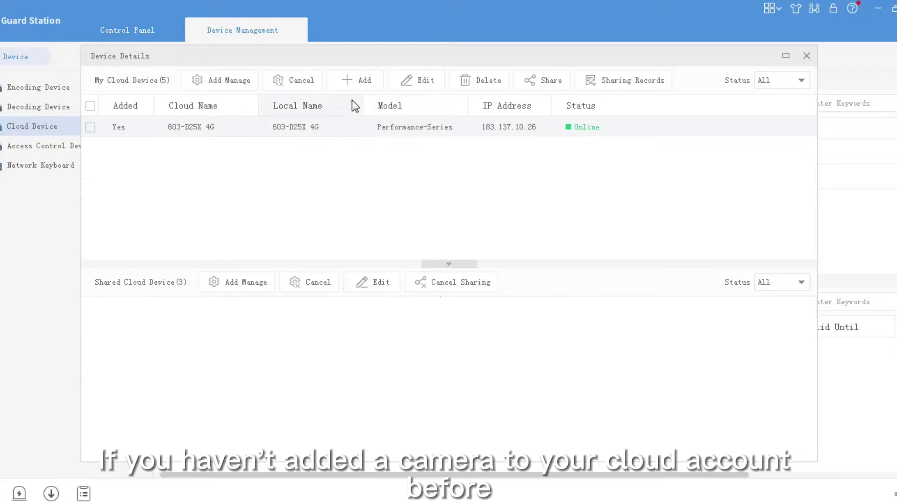
Look over the new cloud device form's name and register code fields, then cancel it.
{"action": "left_click", "coordinate": [356, 83]}
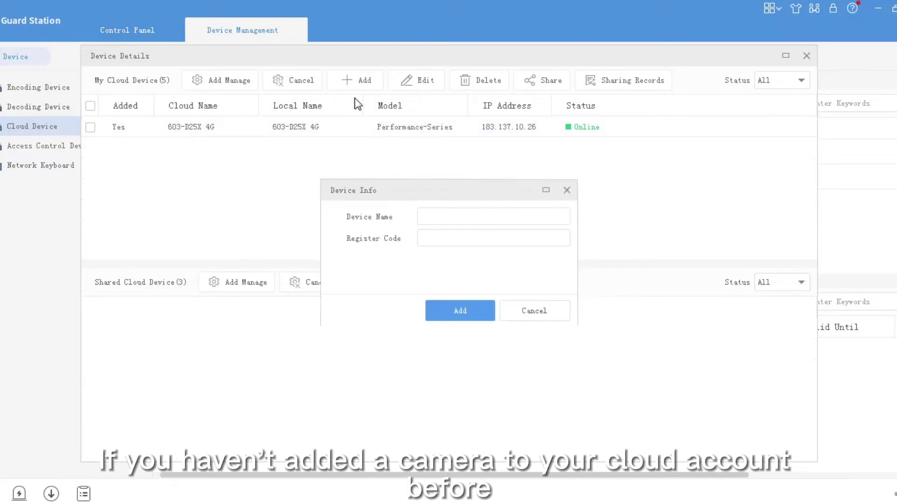
{"action": "left_click", "coordinate": [428, 222]}
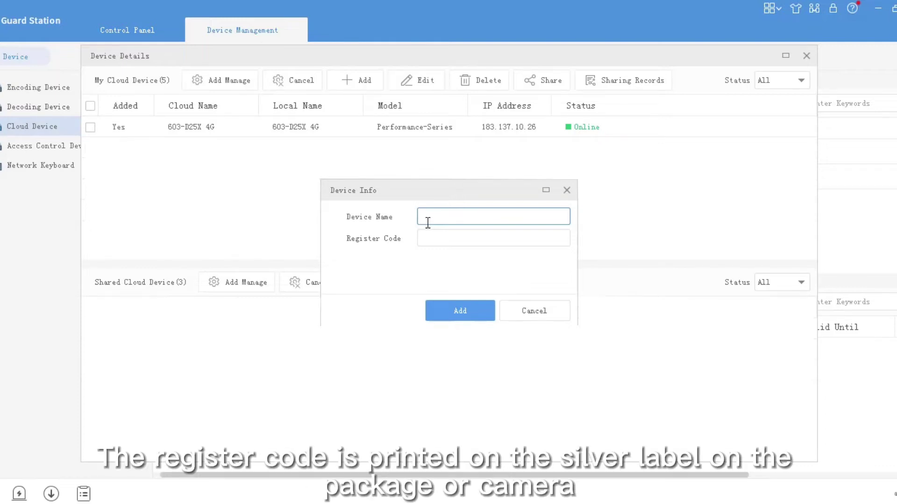
{"action": "left_click", "coordinate": [434, 241]}
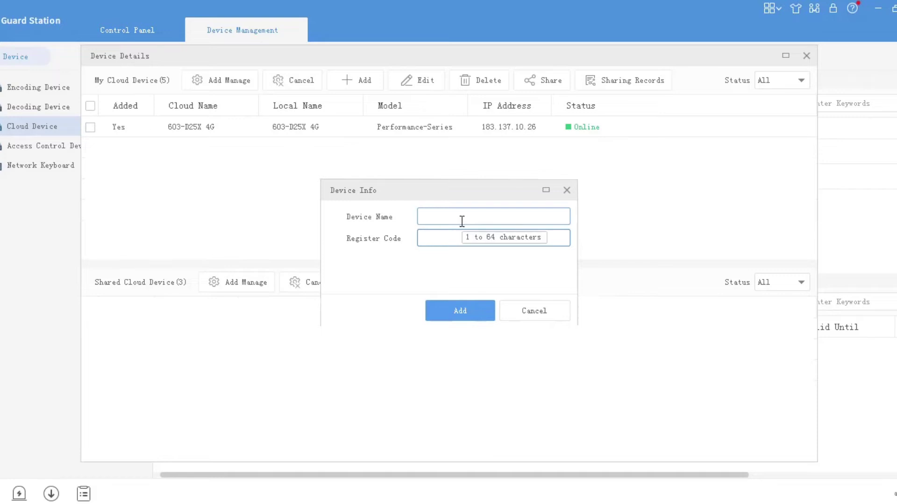
{"action": "left_click", "coordinate": [553, 310]}
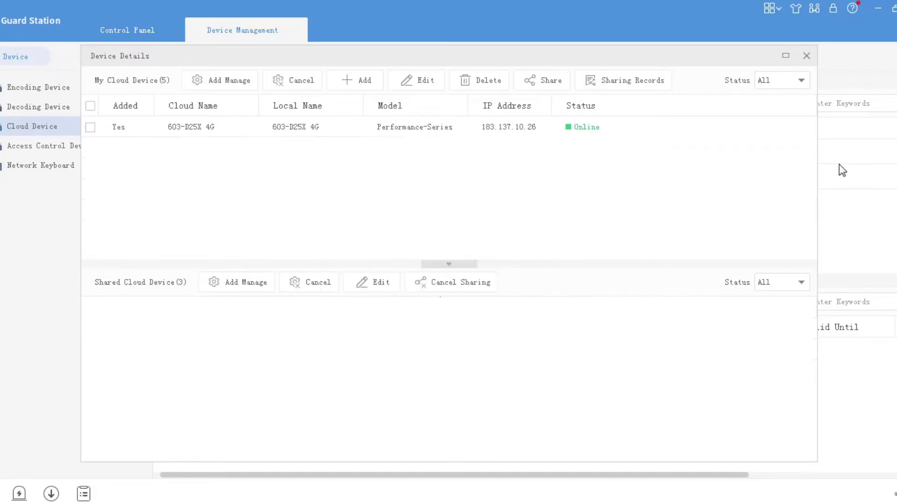
Close Device Details and scroll the cloud device table right to the camera's Operation links.
{"action": "left_click", "coordinate": [805, 58]}
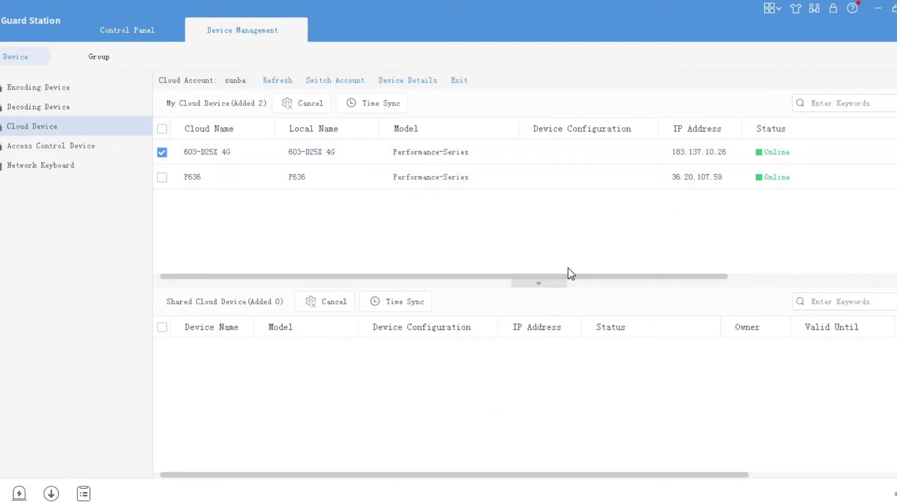
{"action": "left_click_drag", "start_coordinate": [576, 274], "coordinate": [799, 284]}
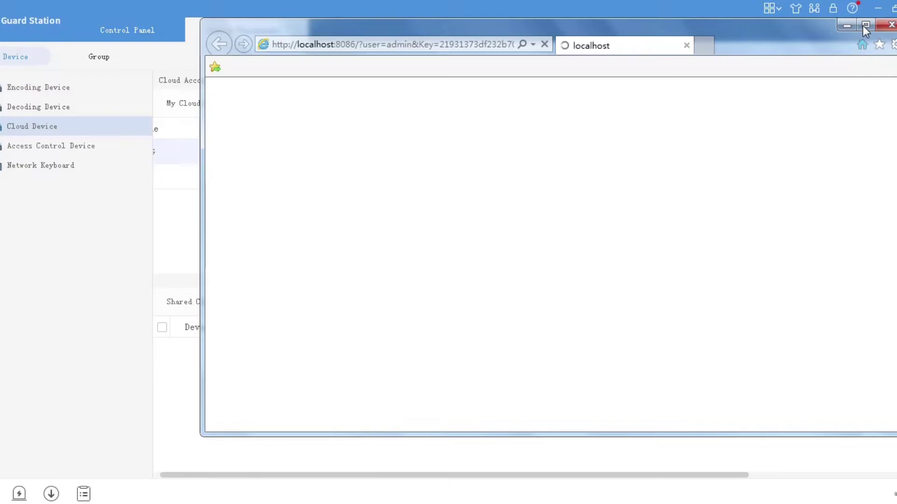
Maximize the browser and log in to the camera web page as admin with its password.
{"action": "left_click", "coordinate": [866, 25]}
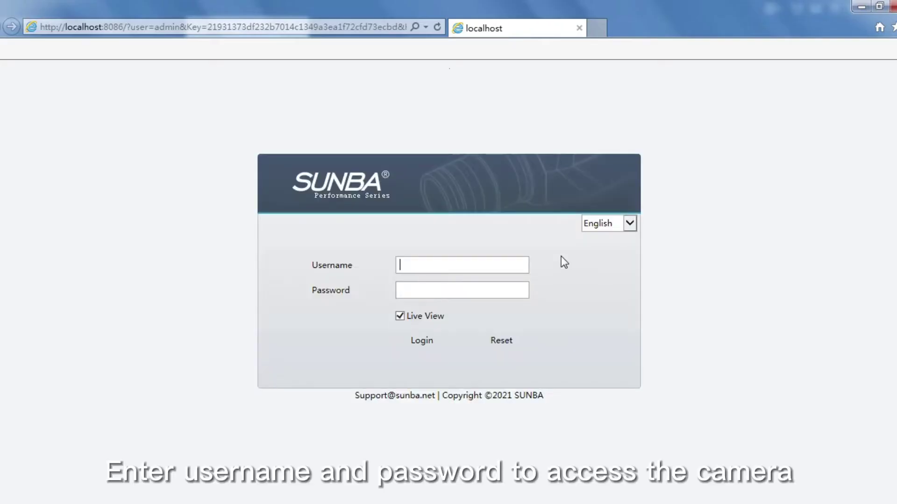
{"action": "left_click", "coordinate": [476, 264]}
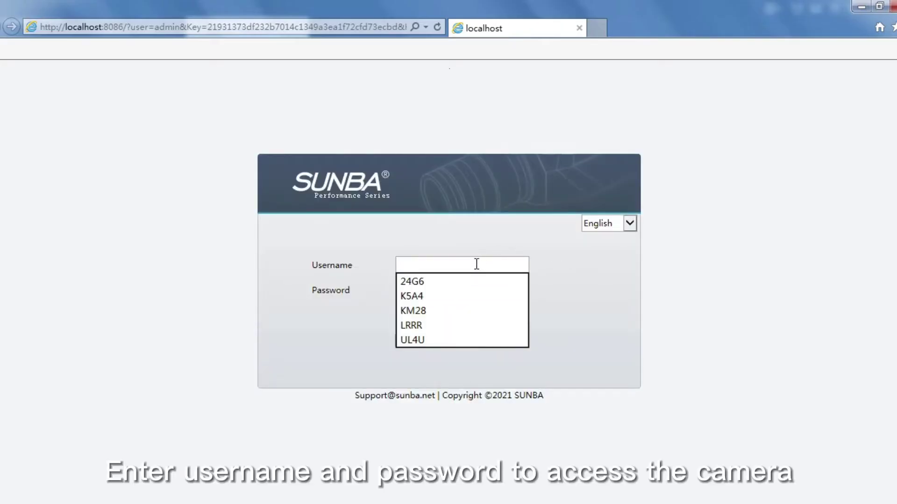
{"action": "type", "text": "admin"}
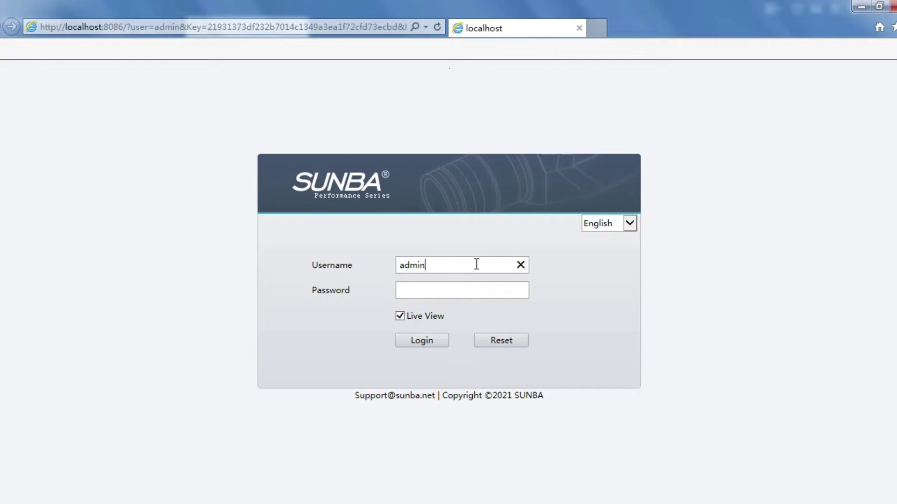
{"action": "left_click", "coordinate": [458, 287]}
{"action": "type", "text": "12"}
{"action": "key", "text": "BackSpace"}
{"action": "key", "text": "BackSpace"}
{"action": "type", "text": "1234567890"}
{"action": "left_click", "coordinate": [427, 340]}
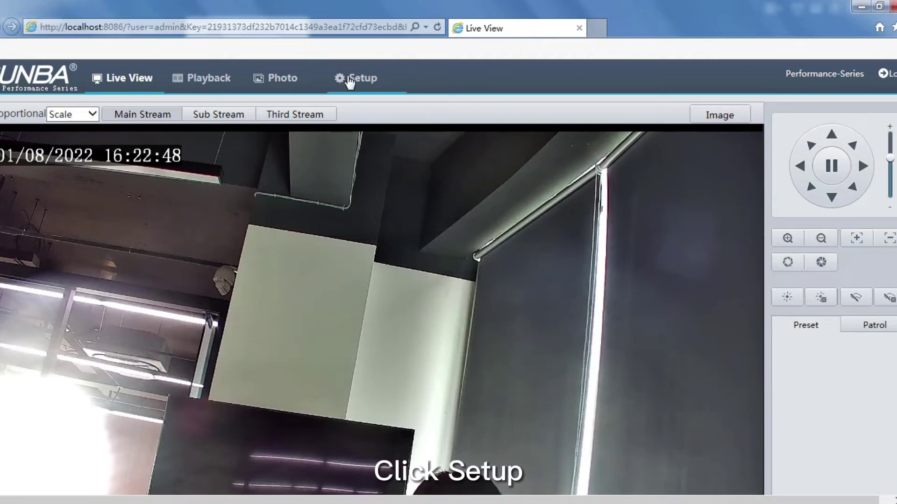
Open Setup > Storage and highlight the memory card's Normal status.
{"action": "left_click", "coordinate": [349, 80]}
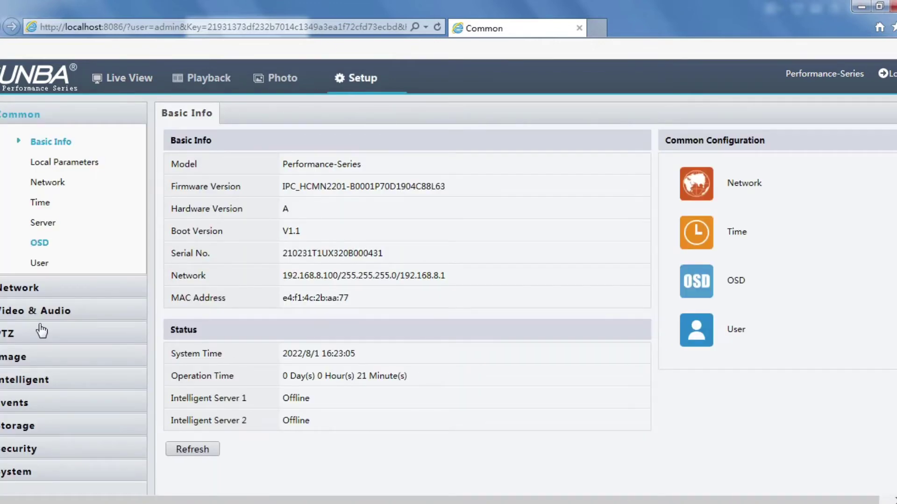
{"action": "left_click", "coordinate": [27, 426]}
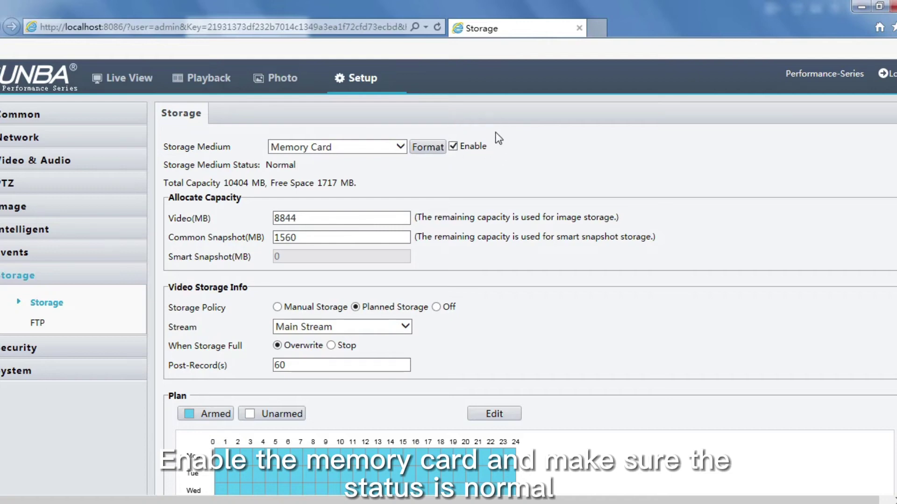
{"action": "left_click_drag", "start_coordinate": [164, 168], "coordinate": [245, 168]}
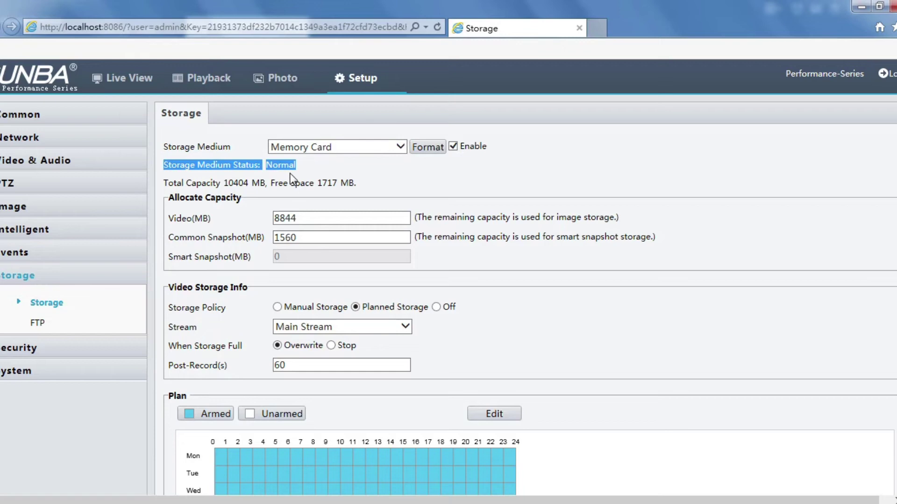
{"action": "left_click", "coordinate": [278, 166]}
{"action": "double_click", "coordinate": [279, 166]}
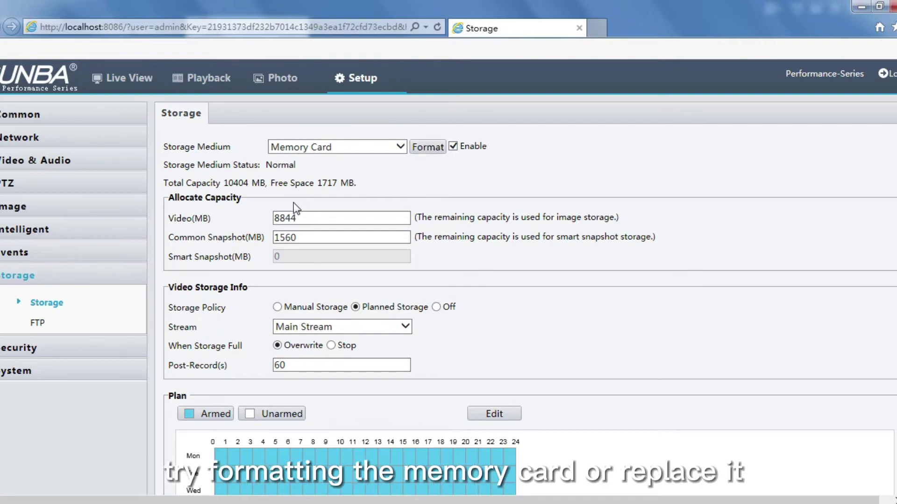
{"action": "scroll", "coordinate": [400, 237], "scroll_direction": "down", "scroll_amount": 3}
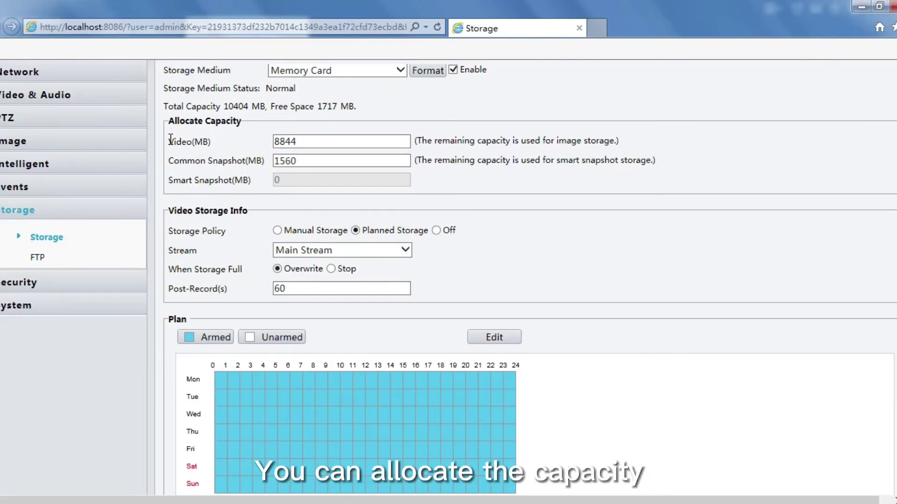
{"action": "left_click_drag", "start_coordinate": [171, 139], "coordinate": [227, 140]}
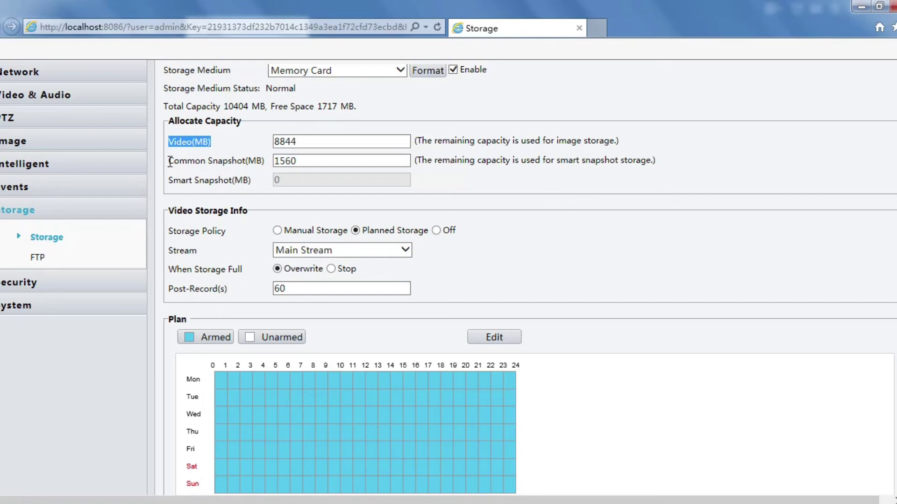
{"action": "left_click_drag", "start_coordinate": [169, 161], "coordinate": [271, 163]}
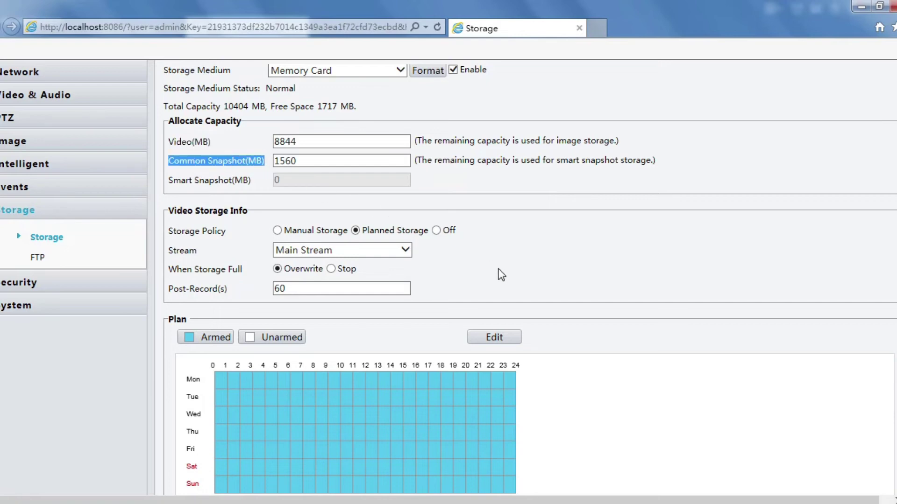
{"action": "scroll", "coordinate": [488, 259], "scroll_direction": "down", "scroll_amount": 2}
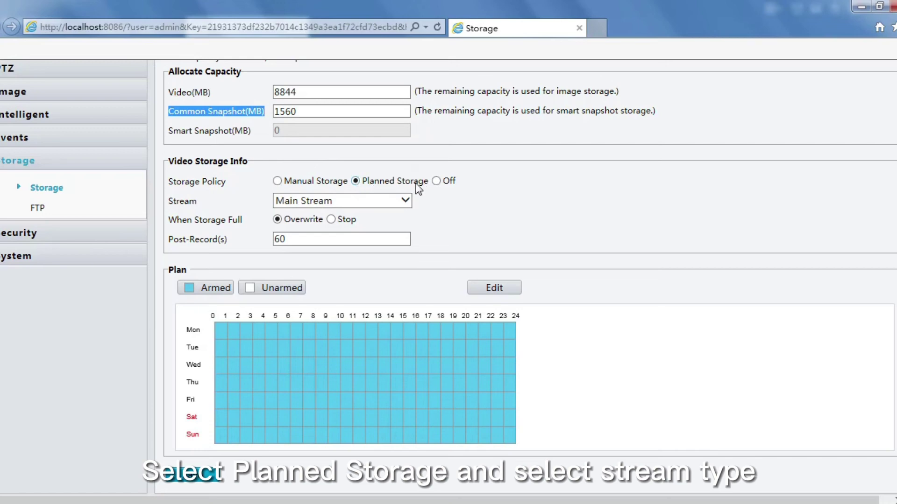
{"action": "left_click", "coordinate": [392, 201]}
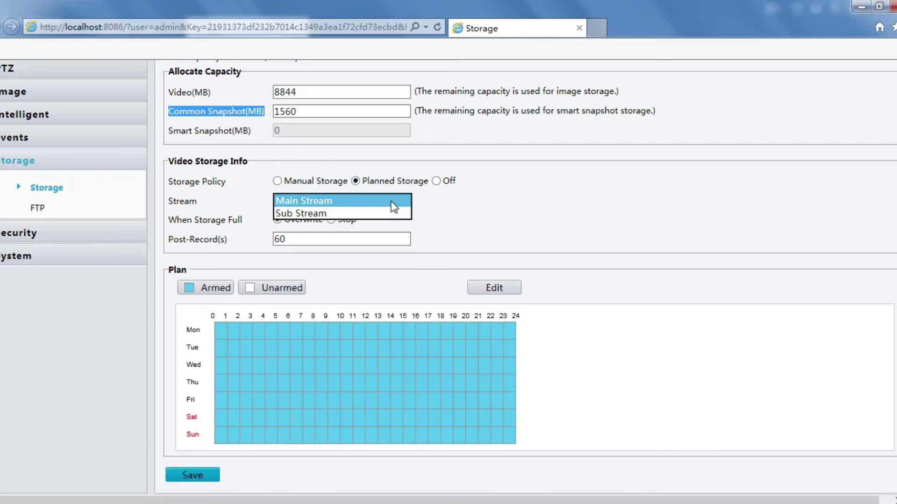
{"action": "left_click", "coordinate": [427, 214]}
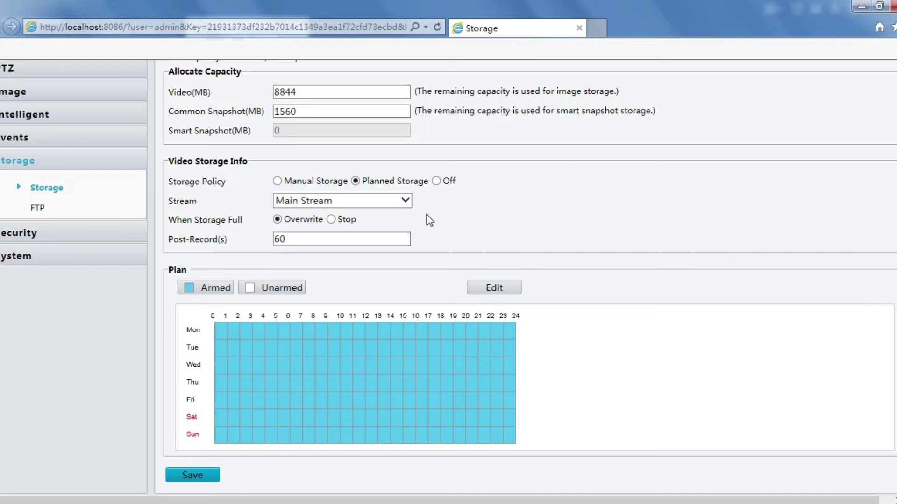
{"action": "left_click", "coordinate": [332, 219]}
{"action": "left_click", "coordinate": [280, 220]}
{"action": "left_click", "coordinate": [295, 242]}
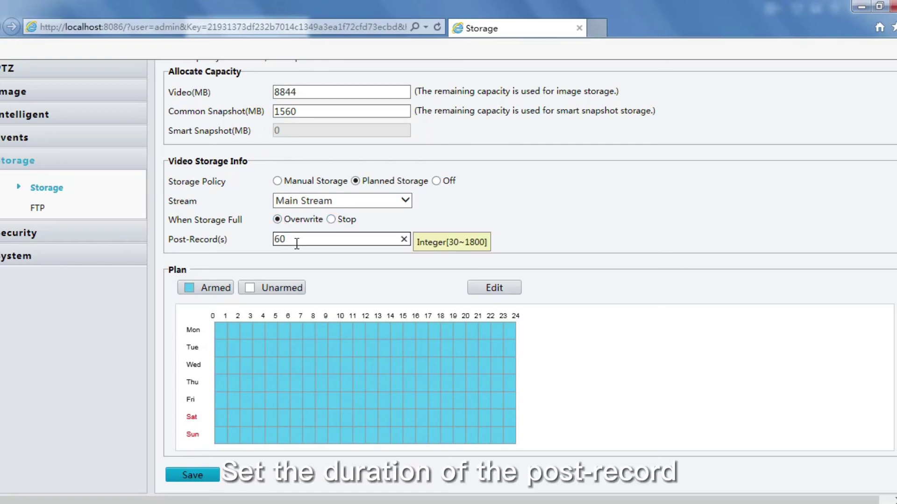
{"action": "left_click", "coordinate": [448, 240]}
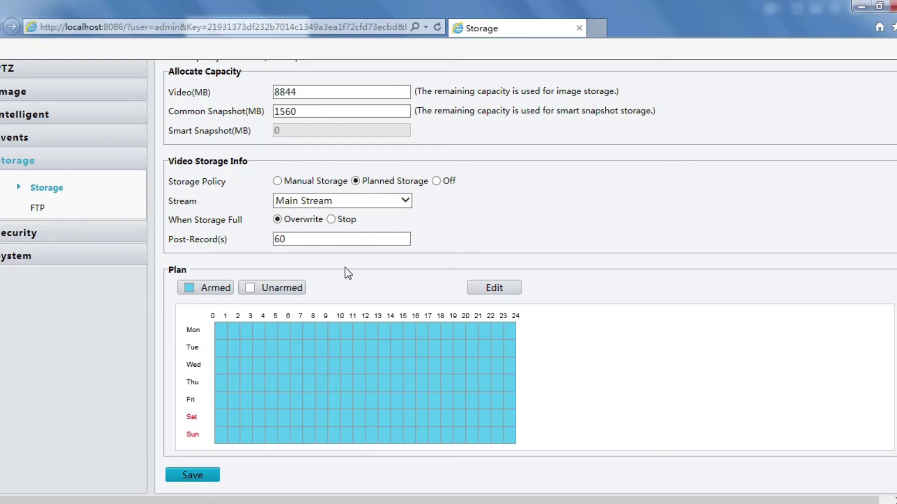
Copy Monday's 00:00:00–23:59:59 recording period to every day and confirm the weekly plan.
{"action": "left_click", "coordinate": [491, 292]}
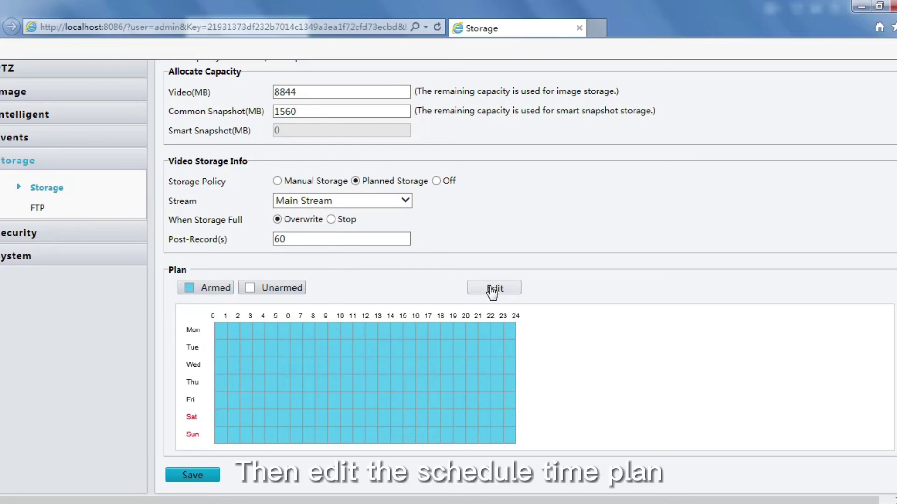
{"action": "left_click", "coordinate": [492, 291]}
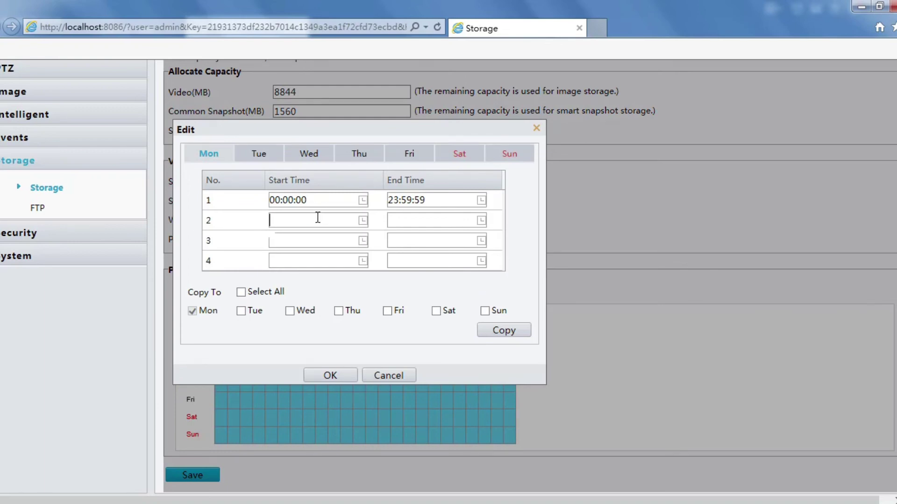
{"action": "left_click", "coordinate": [364, 221]}
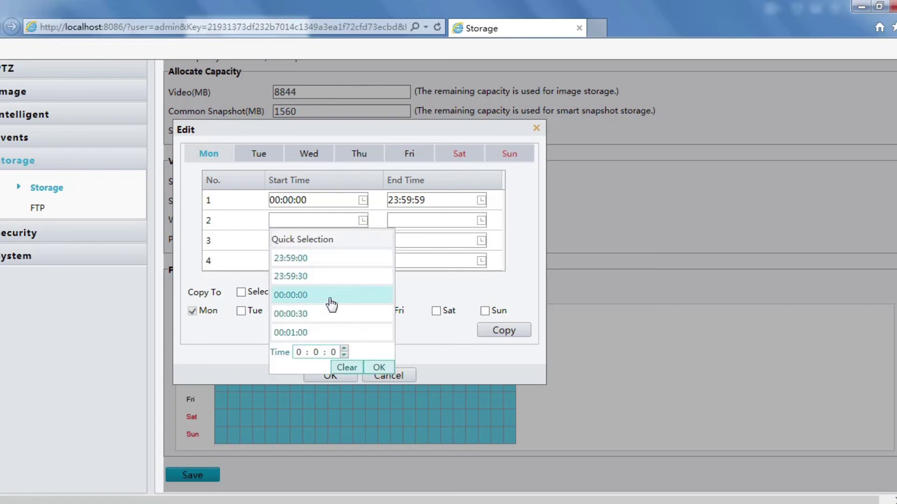
{"action": "left_click", "coordinate": [432, 221]}
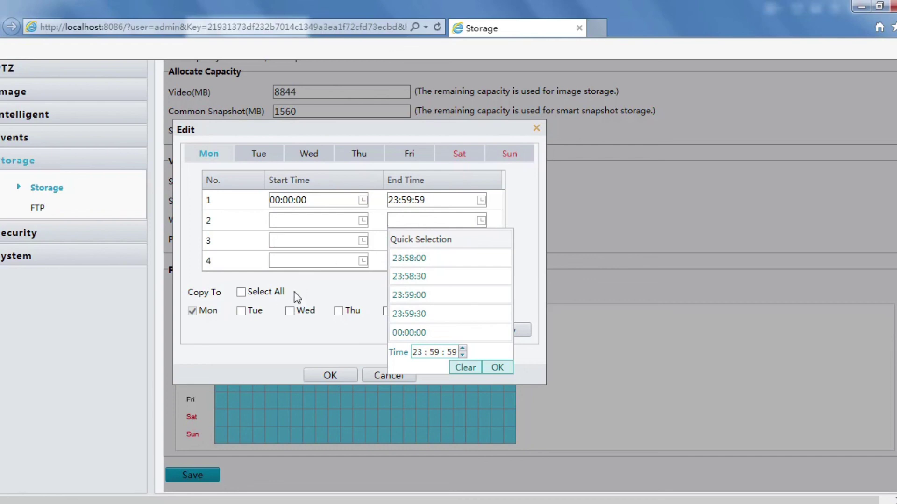
{"action": "left_click", "coordinate": [323, 288]}
{"action": "left_click", "coordinate": [241, 293]}
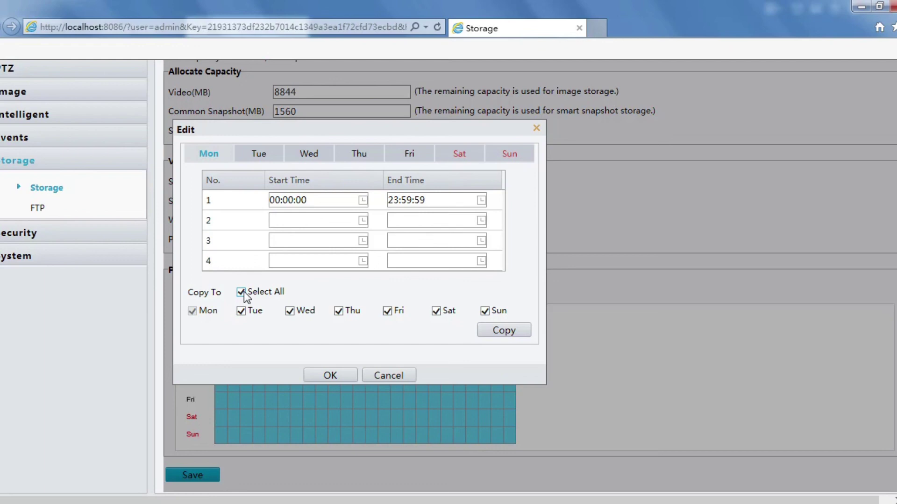
{"action": "left_click", "coordinate": [503, 338]}
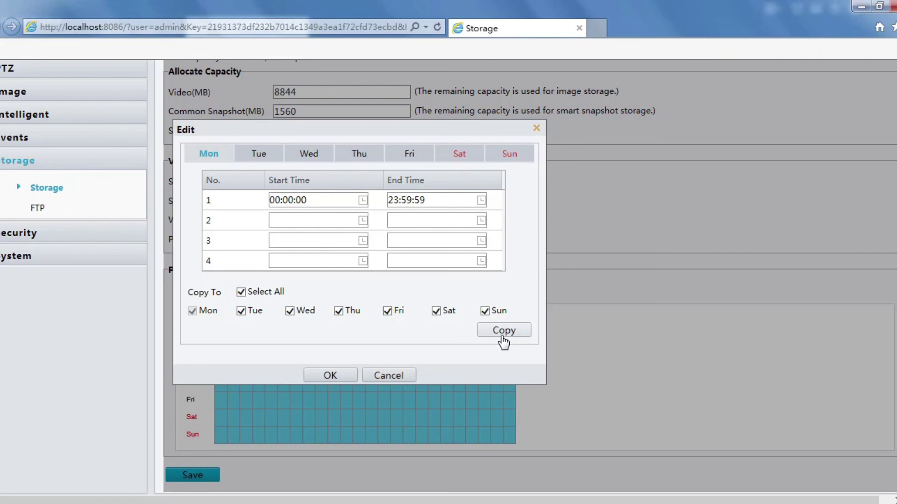
{"action": "left_click", "coordinate": [341, 378]}
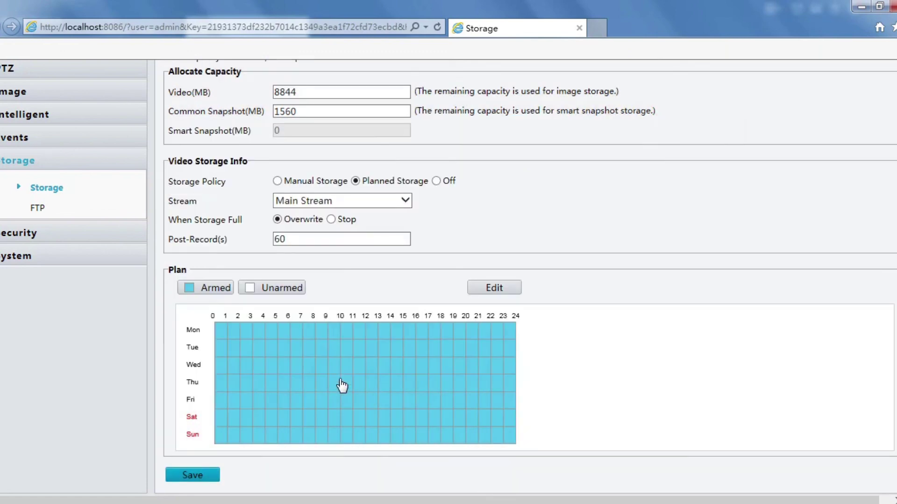